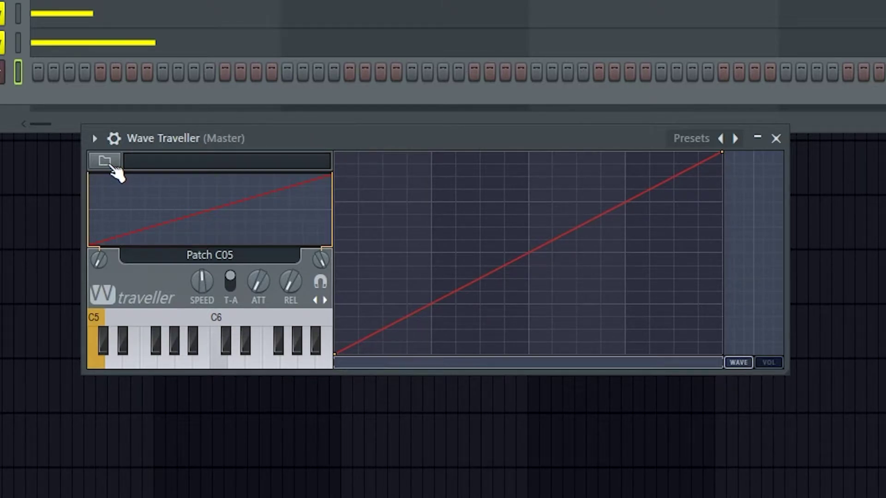
Step: Load the 'hmmm' preset into Wave Traveller and play a mini-keyboard note to audition it
left_click(688, 141)
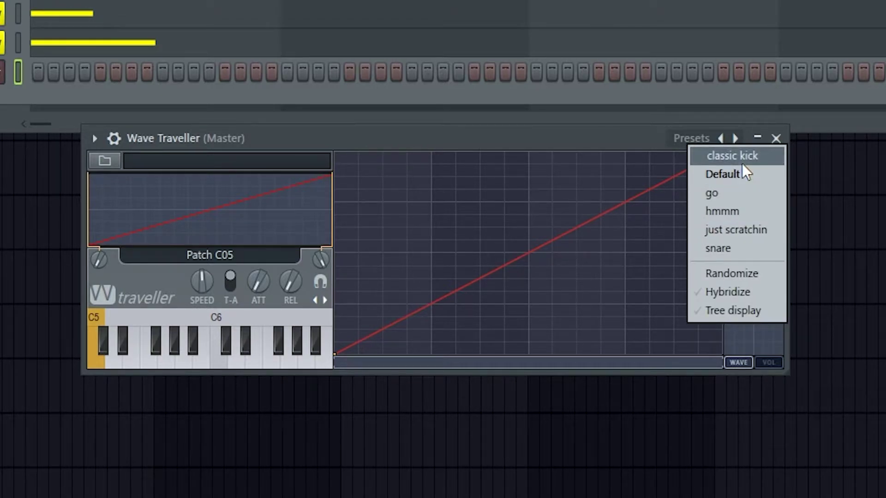
left_click(743, 216)
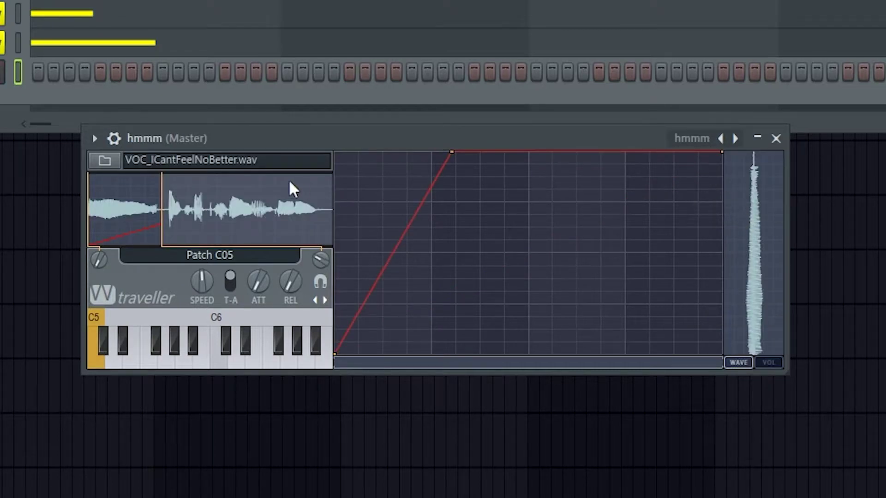
left_click(323, 201)
left_click(212, 262)
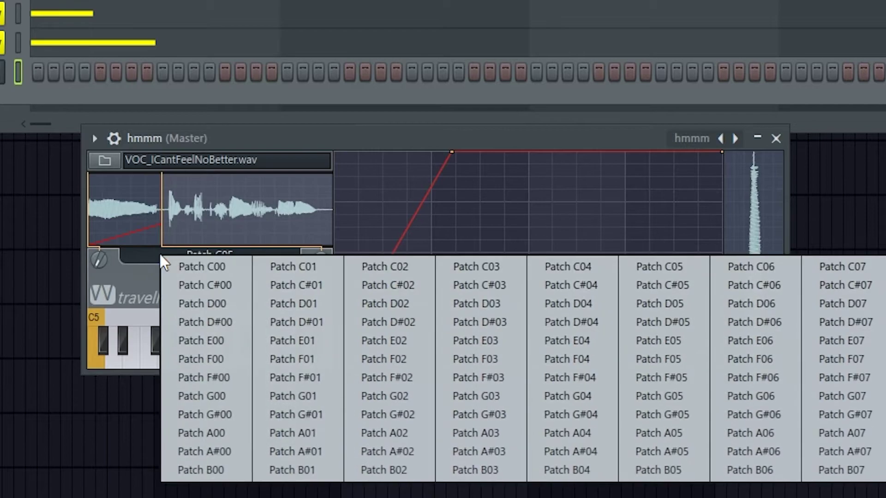
left_click(138, 276)
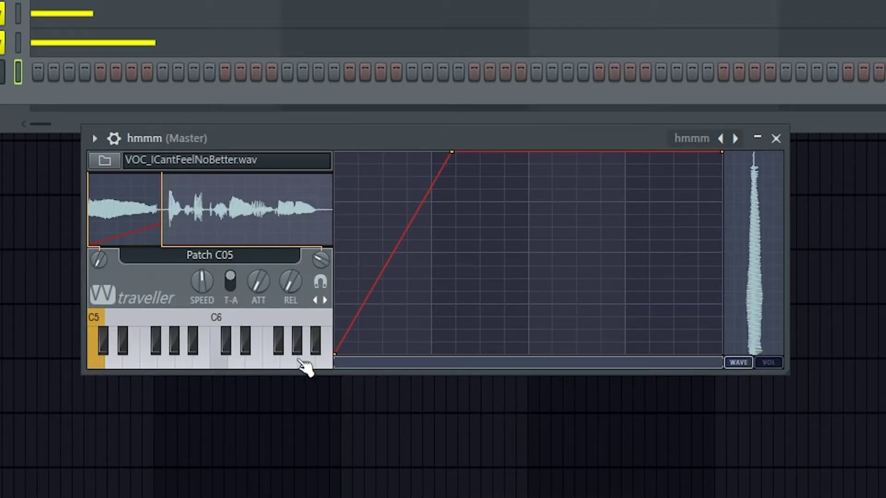
left_click(169, 364)
left_click(237, 364)
left_click(295, 364)
left_click(224, 350)
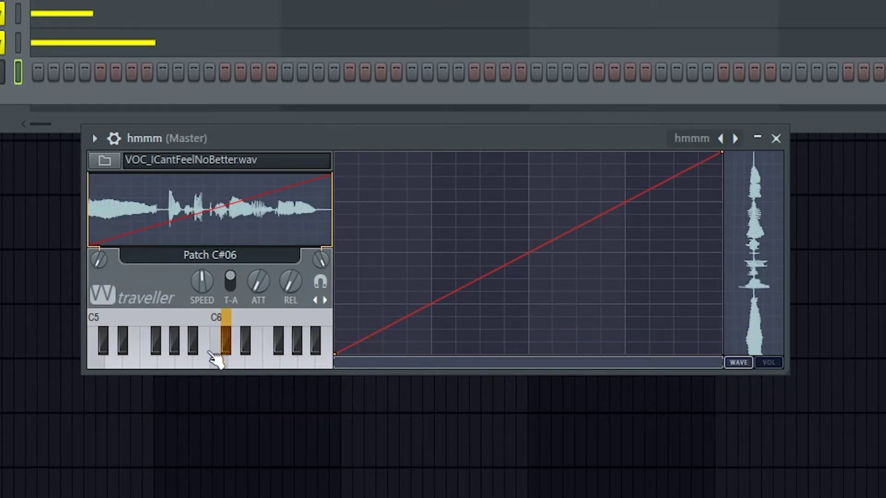
left_click(103, 350)
left_click(96, 364)
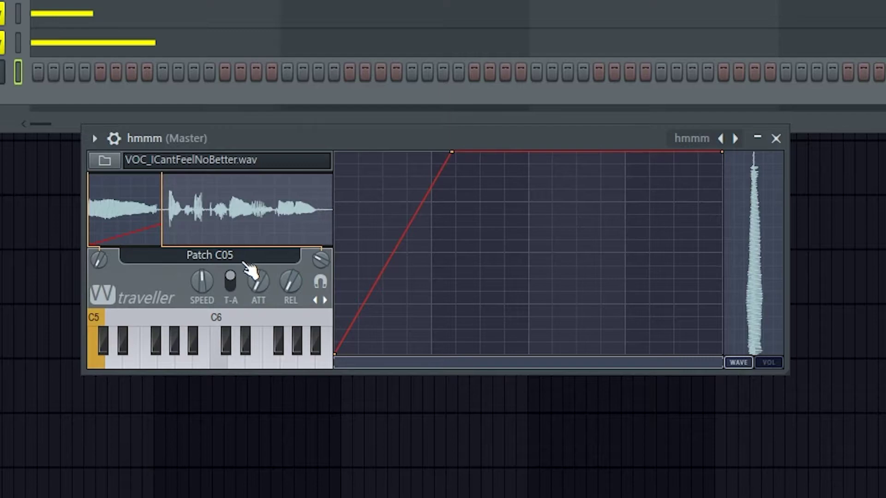
Step: Load the 'just scratchin' preset and audition a few of its patches
left_click(694, 139)
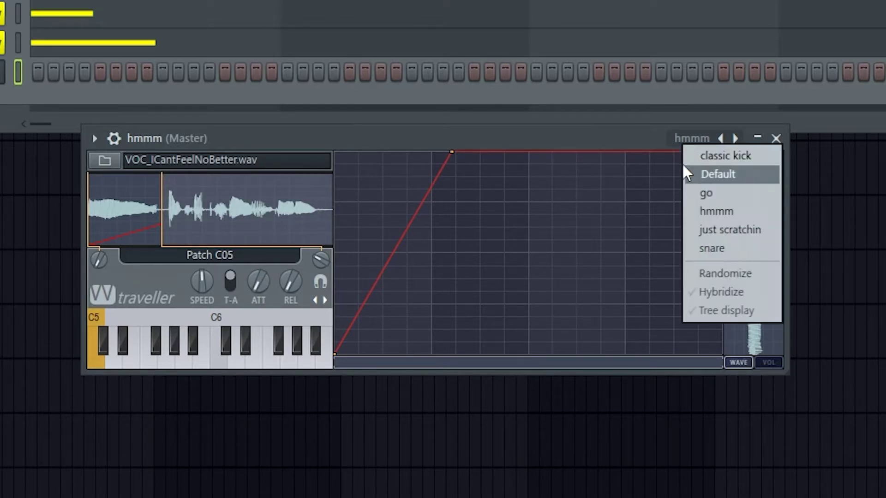
left_click(757, 227)
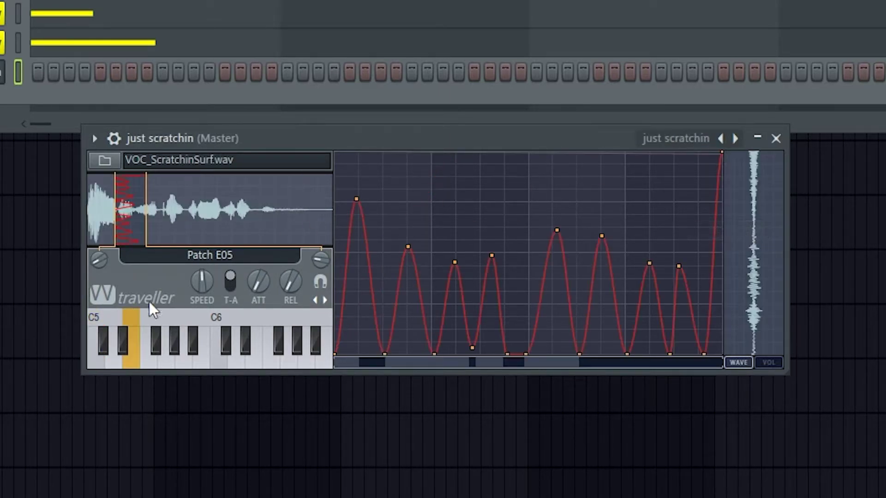
left_click(187, 365)
left_click(276, 366)
left_click(332, 367)
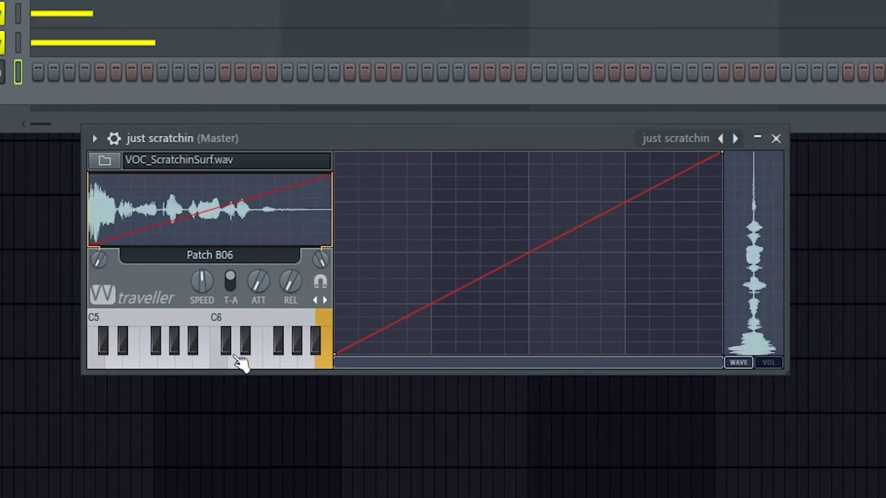
Step: Preview the C05, C#05, D#05 and D05 scratch patches, ending back on C05
left_click(99, 362)
left_click(113, 361)
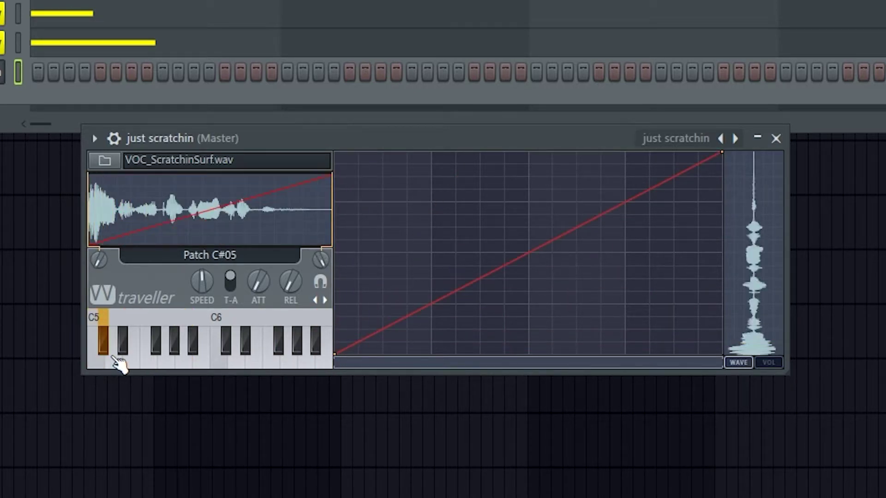
left_click(102, 369)
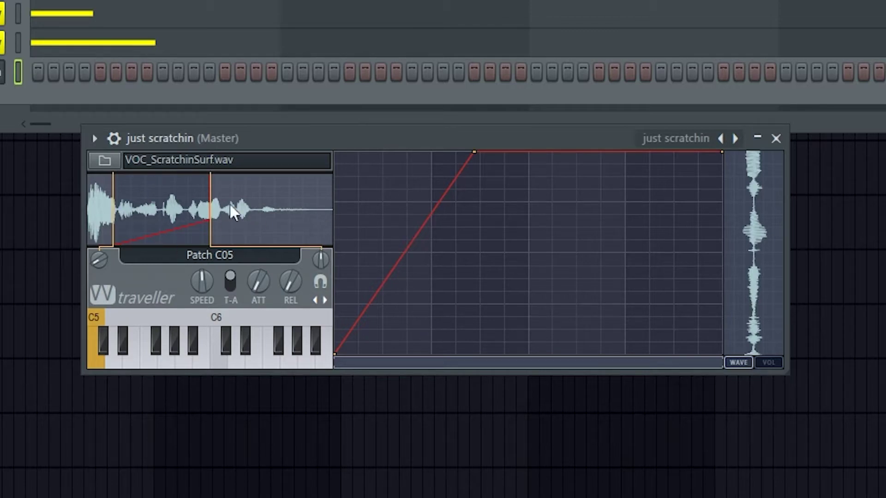
left_click(114, 363)
left_click(148, 361)
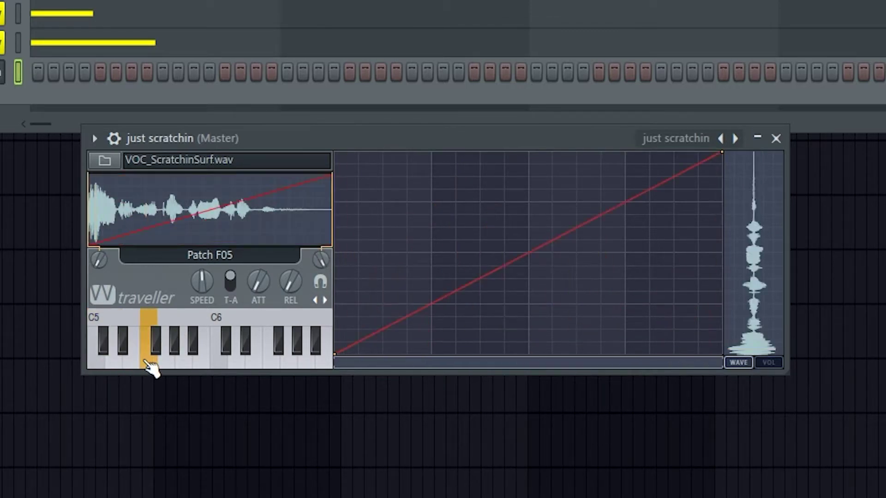
left_click(201, 360)
left_click(279, 353)
left_click(245, 352)
left_click(192, 352)
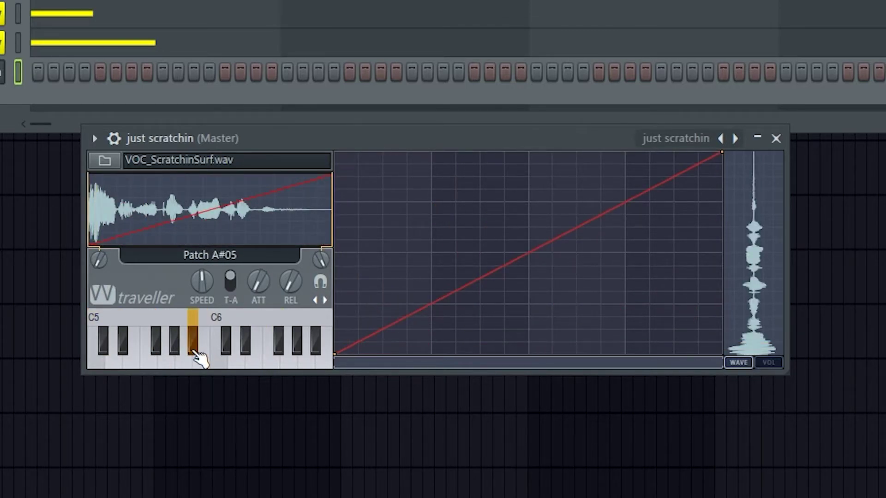
left_click(154, 352)
left_click(123, 350)
left_click(117, 362)
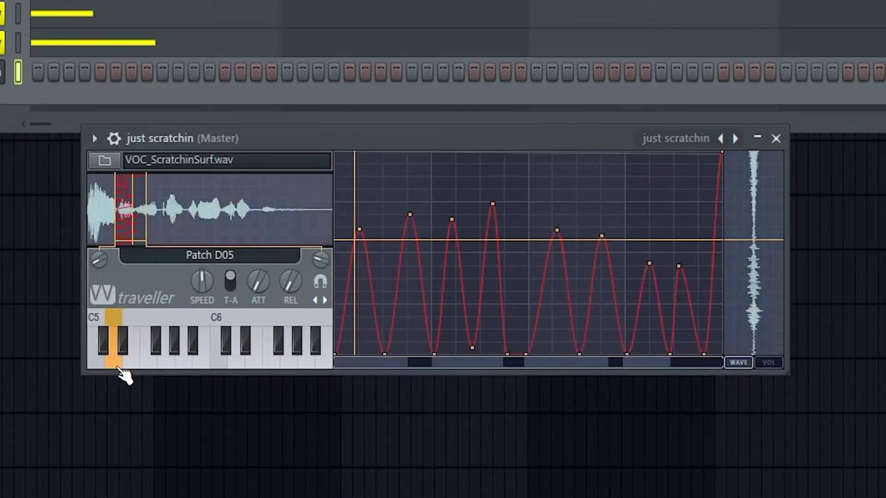
left_click(108, 350)
left_click(112, 365)
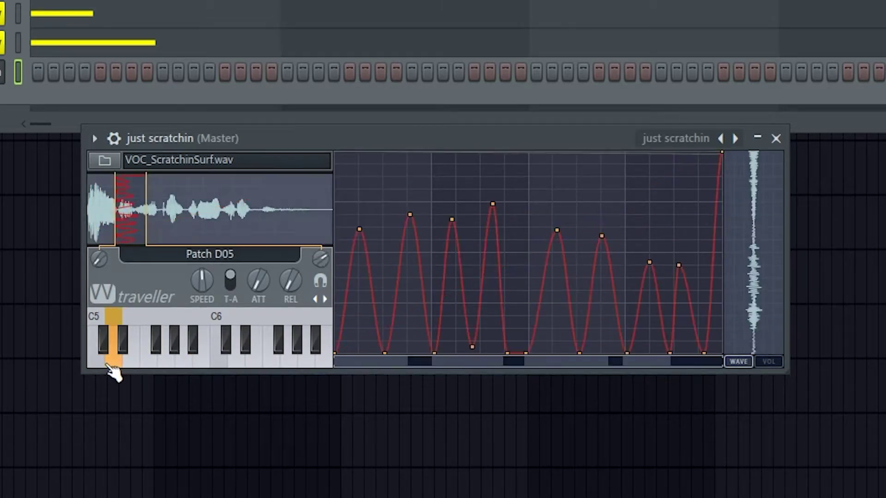
left_click(102, 365)
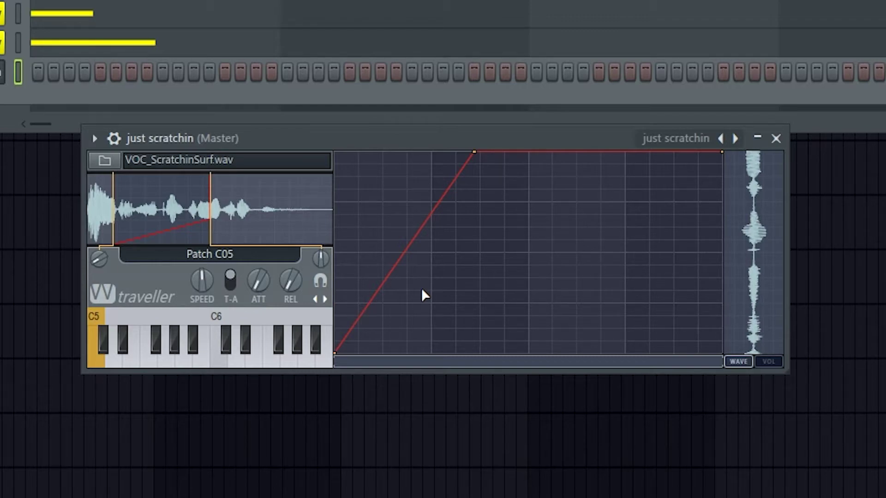
Step: Add a point to the C05 envelope, trying Quarter cosine, Tension, then Linear curve shapes
left_click_drag(389, 276, 391, 254)
right_click(387, 253)
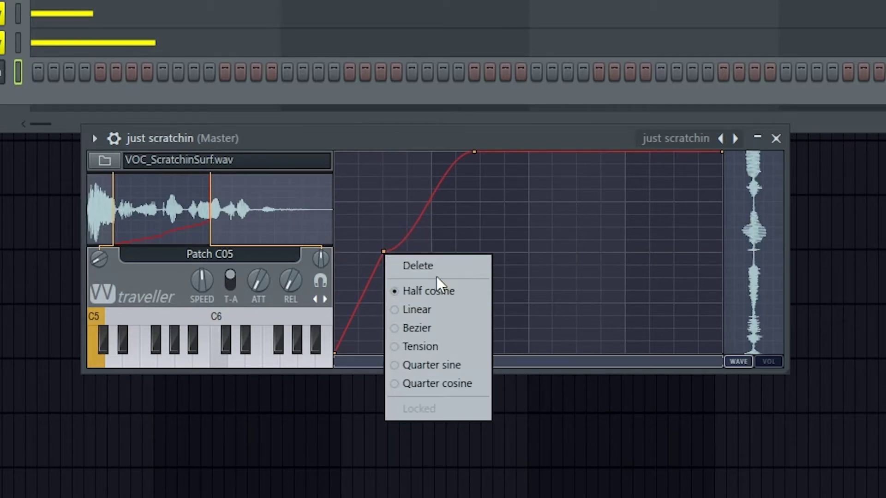
left_click(434, 384)
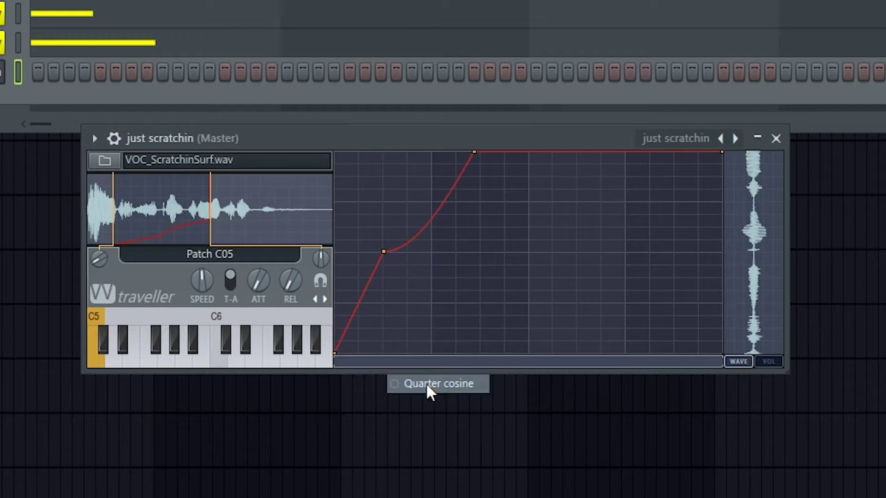
right_click(386, 255)
left_click(426, 348)
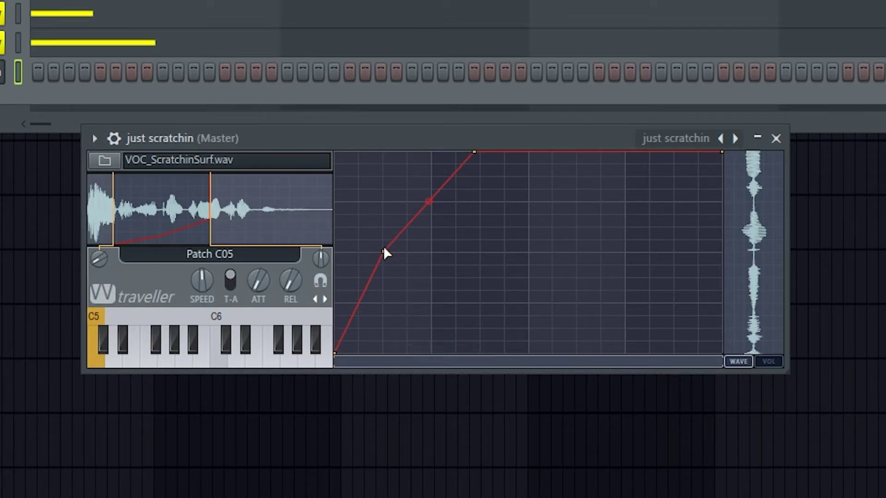
right_click(389, 257)
left_click(427, 305)
Step: Drag and add envelope points to form a stepped climb with a near-vertical jump
left_click_drag(389, 257, 428, 235)
left_click_drag(476, 157, 476, 207)
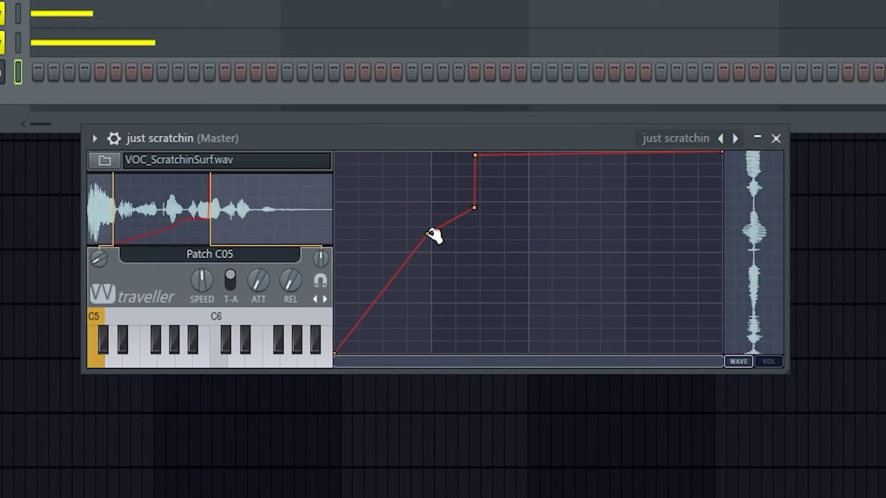
left_click_drag(428, 235, 436, 312)
left_click_drag(472, 216, 503, 233)
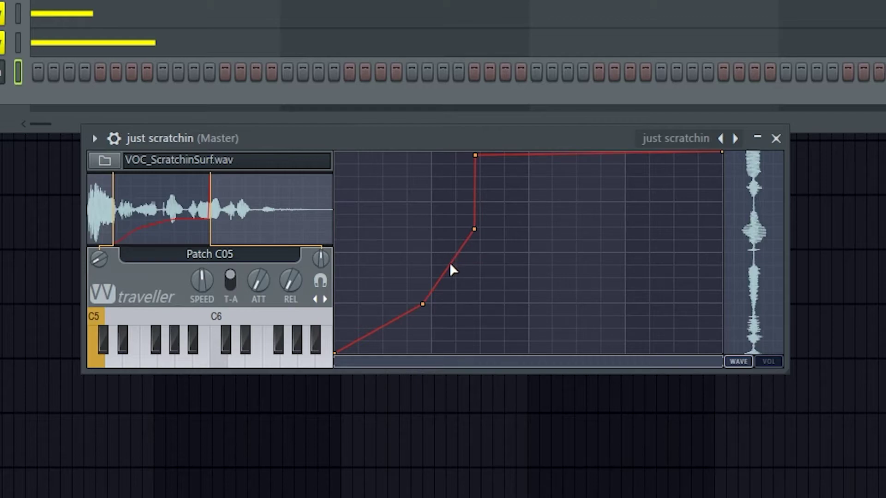
left_click_drag(454, 262, 438, 239)
Step: Switch to the D05 patch, then erase one marked range and paint two new ones beneath its envelope
left_click(107, 350)
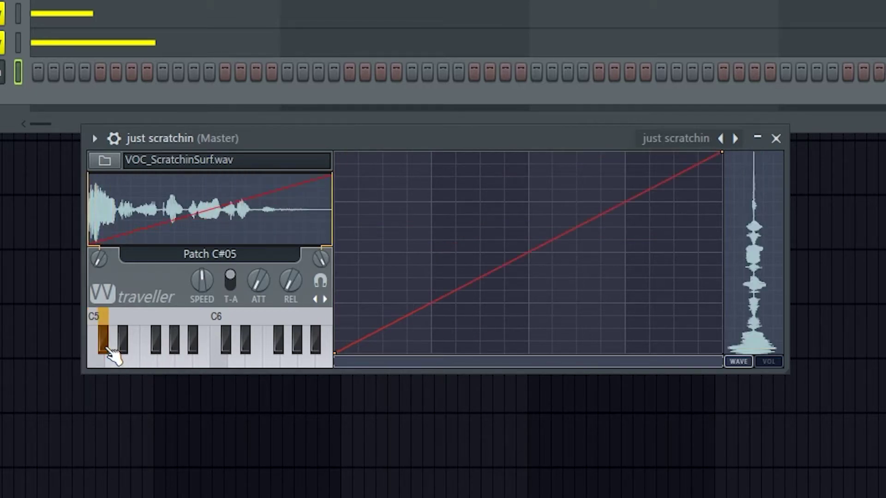
left_click(117, 362)
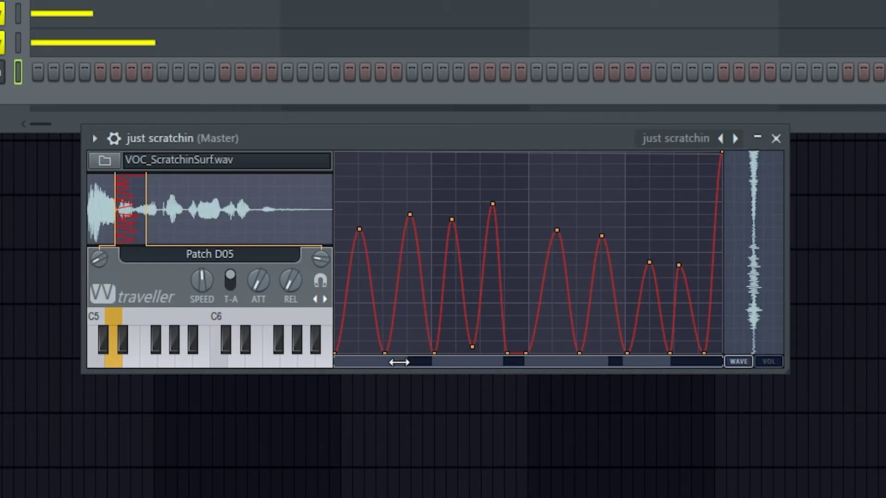
mouse_move(399, 363)
left_mouse_down()
mouse_move(542, 364)
mouse_move(479, 363)
left_mouse_up()
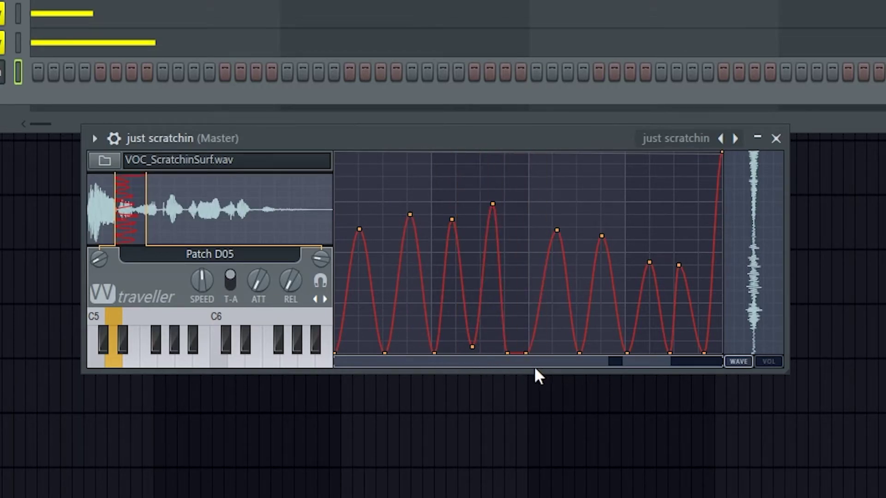
left_click_drag(535, 362, 499, 362)
left_click_drag(432, 363, 405, 362)
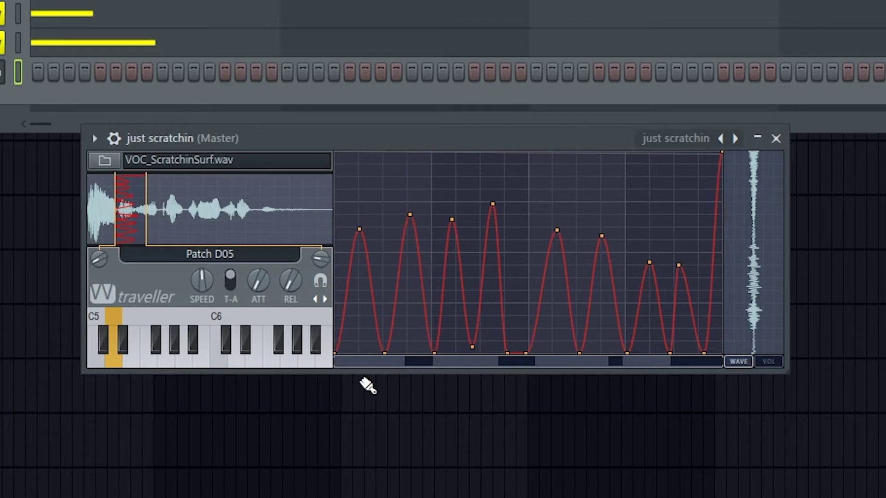
Step: Clear the leftover dark ranges and paint new ones at the strip's start and right end
left_click_drag(348, 362, 316, 364)
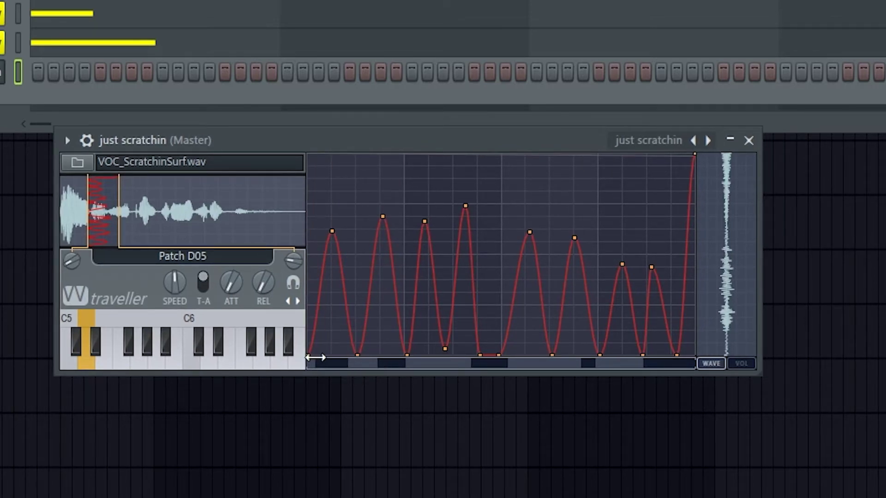
mouse_move(396, 361)
left_mouse_down()
mouse_move(362, 362)
mouse_move(406, 363)
left_mouse_up()
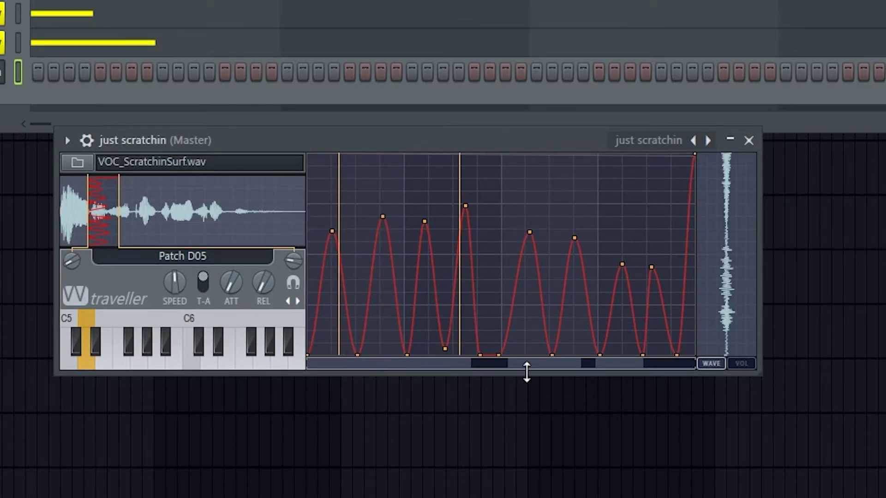
left_click_drag(526, 371, 688, 364)
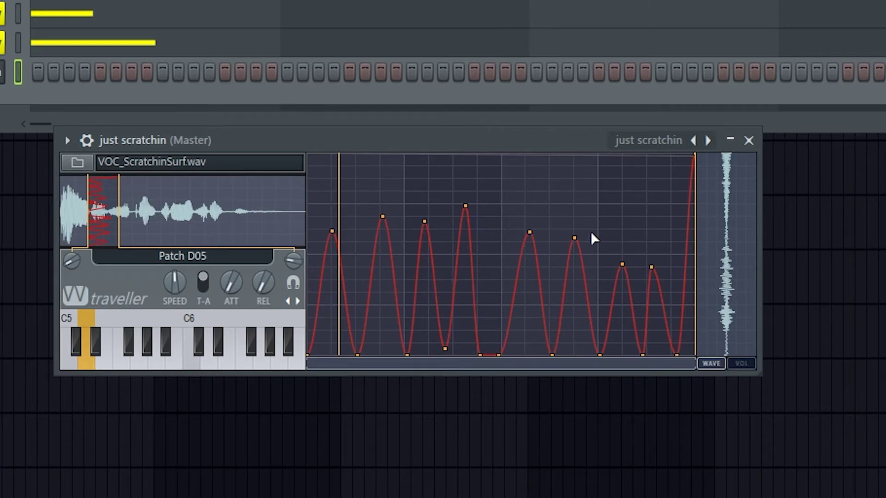
mouse_move(643, 364)
left_mouse_down()
mouse_move(603, 376)
mouse_move(624, 368)
mouse_move(427, 371)
left_mouse_up()
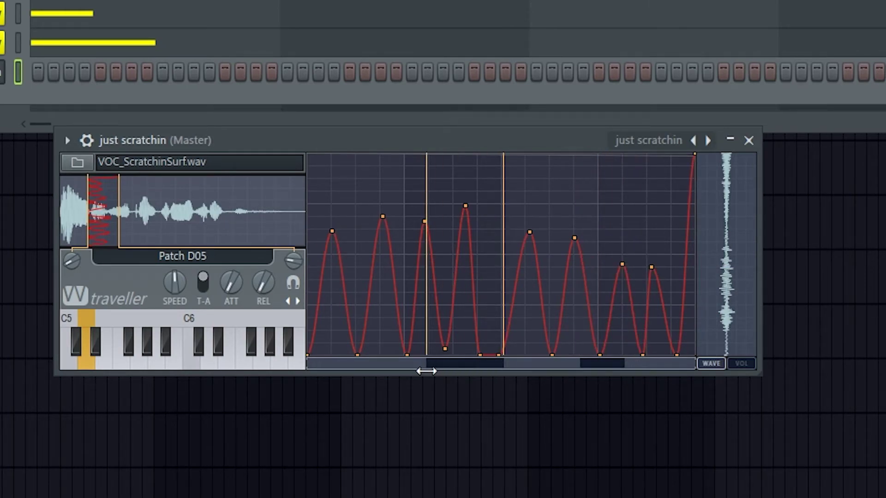
left_click_drag(362, 364, 306, 364)
left_click_drag(668, 369, 602, 365)
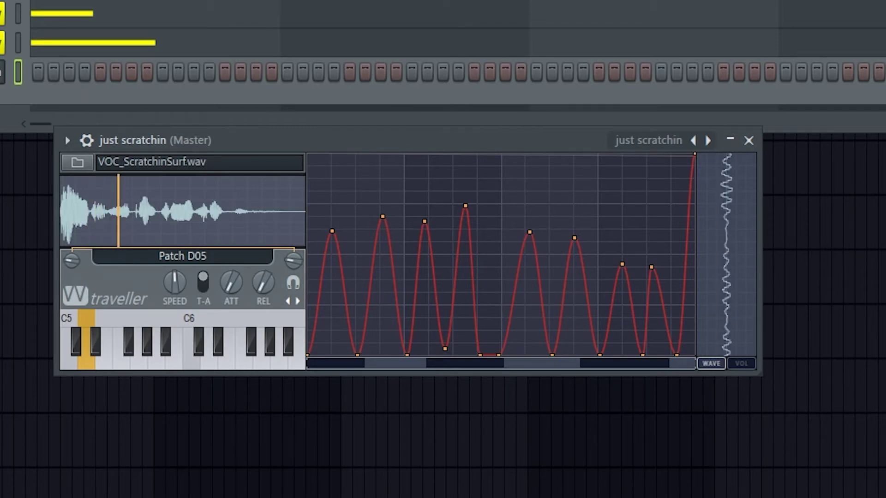
Step: Move the sample start and end knobs so only the beginning of VOC_ScratchinSurf.wav plays
left_click_drag(71, 260, 71, 270)
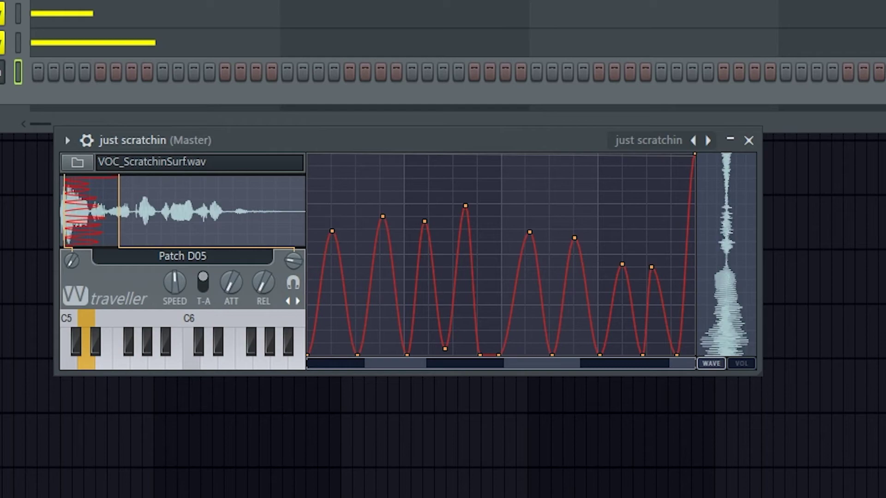
left_click_drag(294, 261, 294, 268)
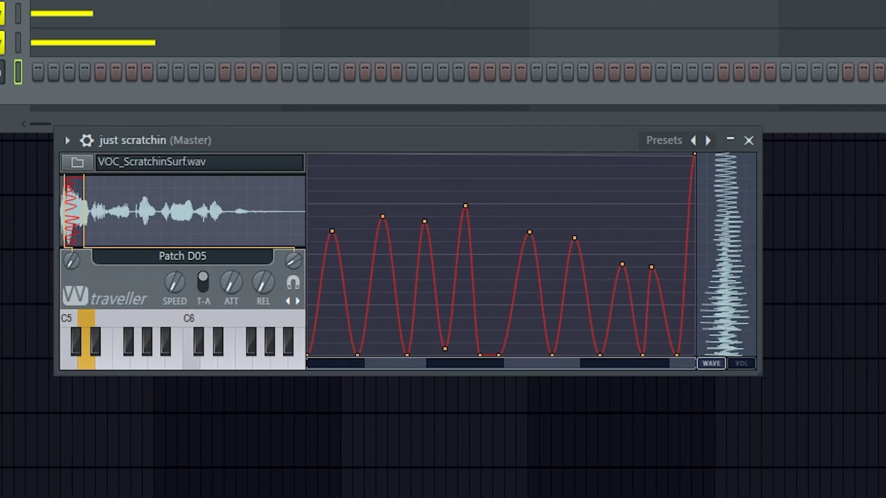
Step: Set the scratch SPEED to 1 step from its value list
left_click_drag(174, 282, 174, 287)
left_click(166, 280)
left_click(173, 270)
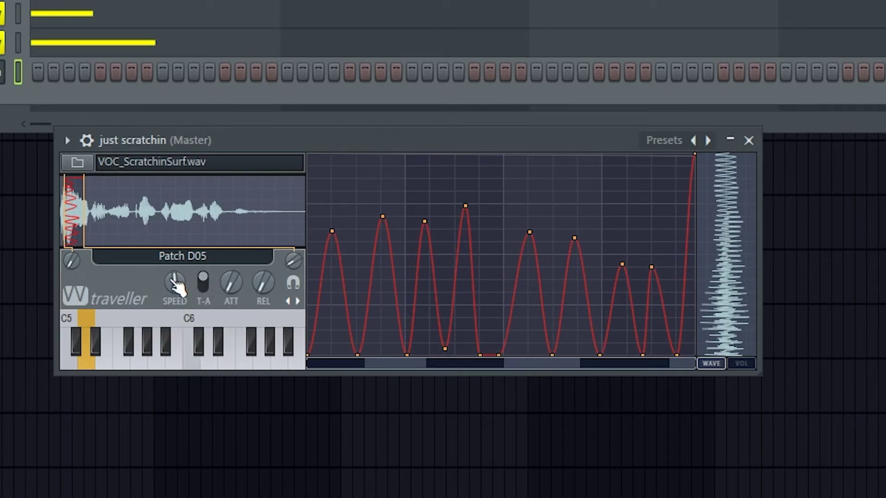
left_click(172, 278)
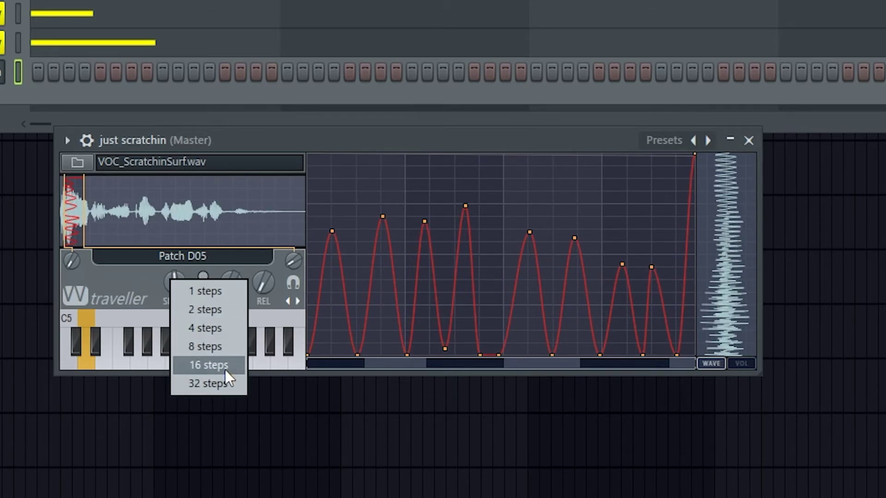
left_click(236, 286)
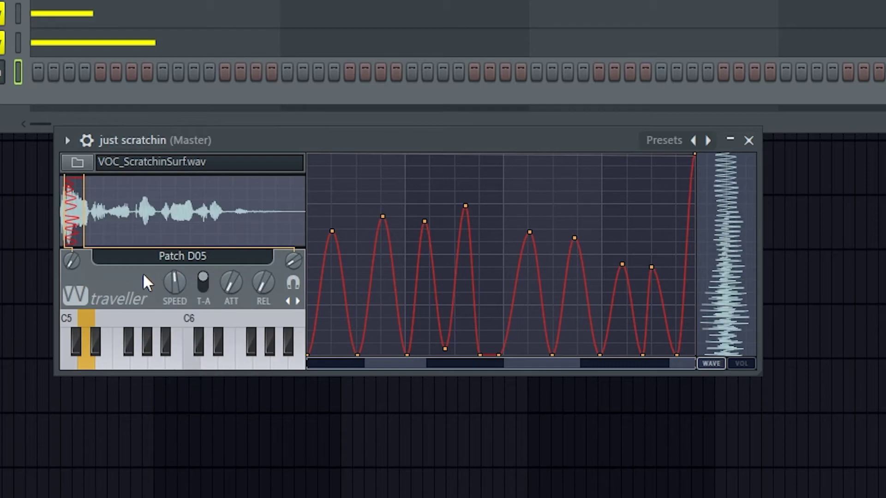
Step: Toggle the T-A tempo sync off and on several times, leaving it on
left_click(205, 279)
left_click(205, 279)
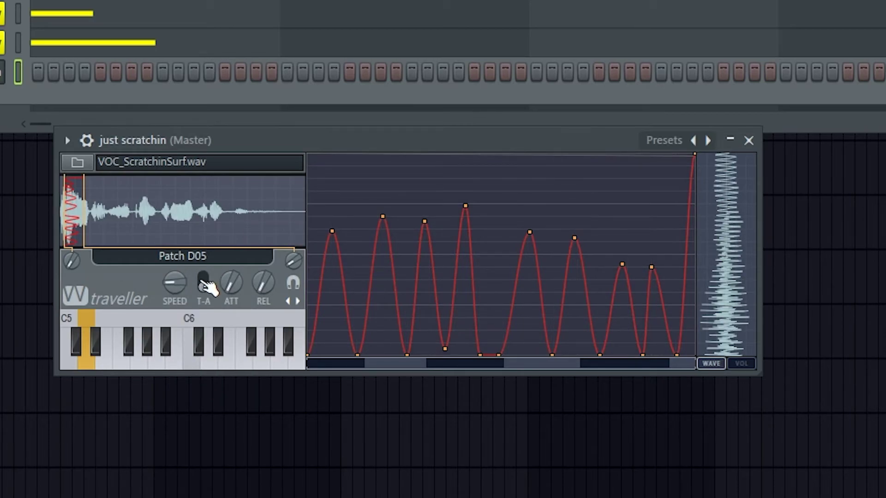
left_click(205, 279)
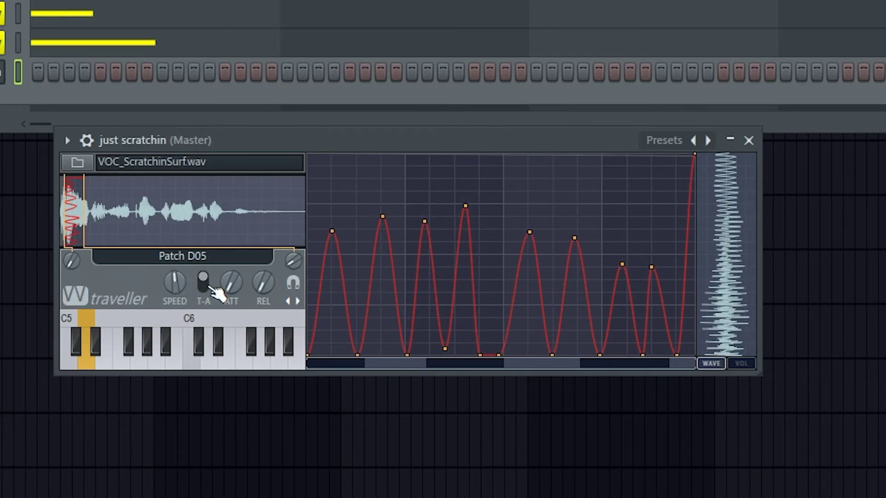
left_click(205, 282)
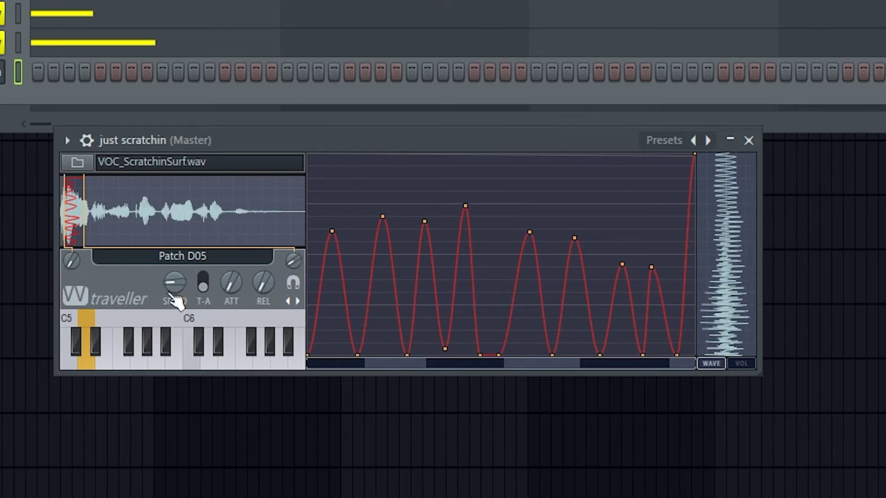
left_click(204, 281)
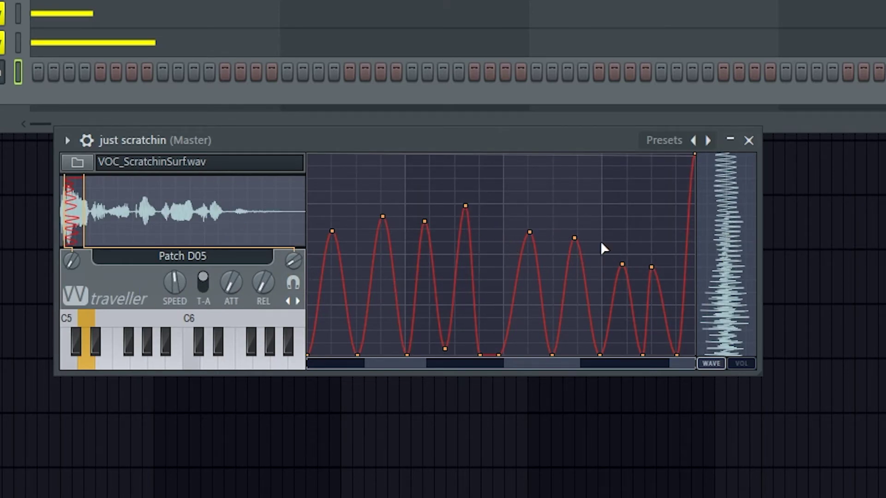
left_click(205, 283)
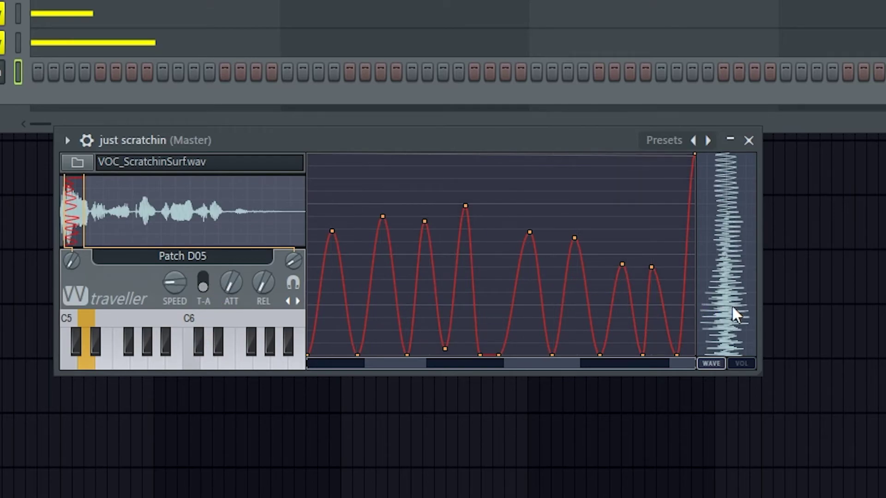
left_click(204, 283)
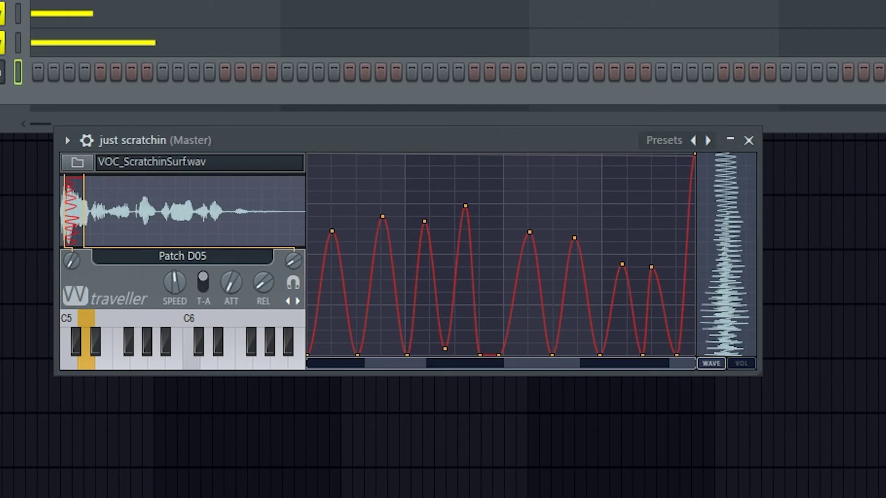
left_click(293, 283)
left_click(291, 284)
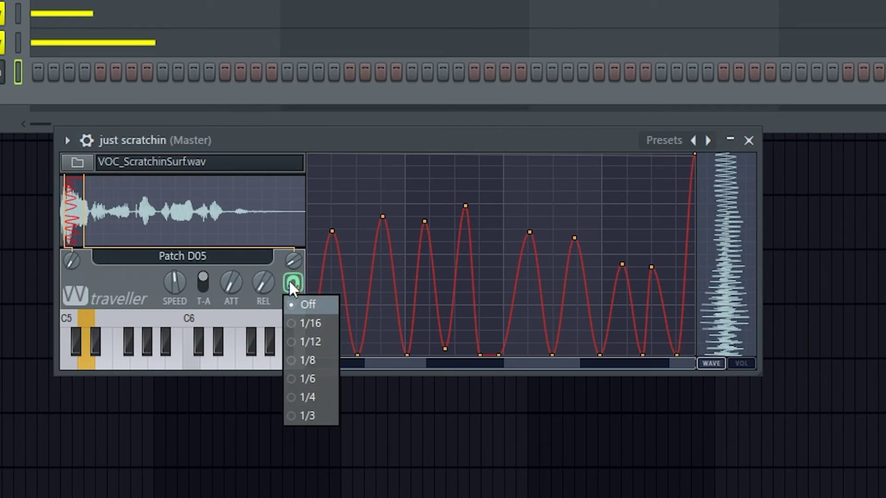
left_click(296, 305)
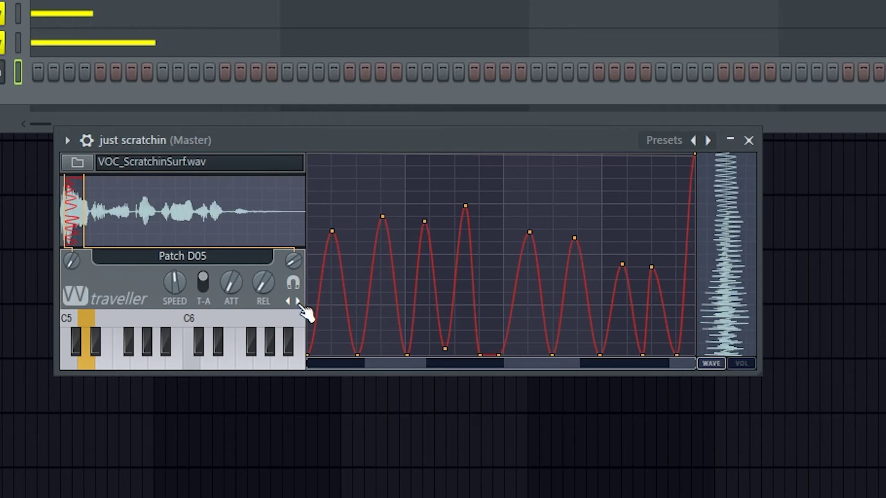
left_click(297, 301)
left_click(288, 301)
left_click(288, 301)
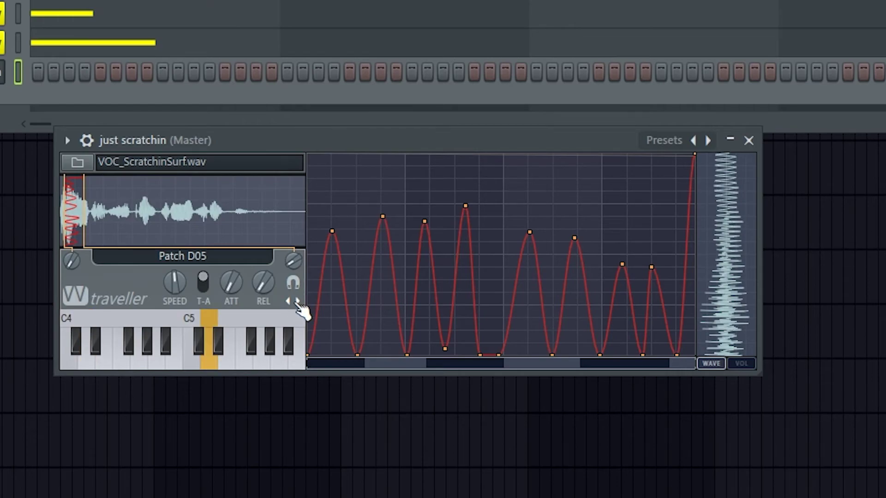
left_click(297, 301)
left_click(298, 301)
left_click(288, 301)
left_click(288, 301)
left_click(287, 301)
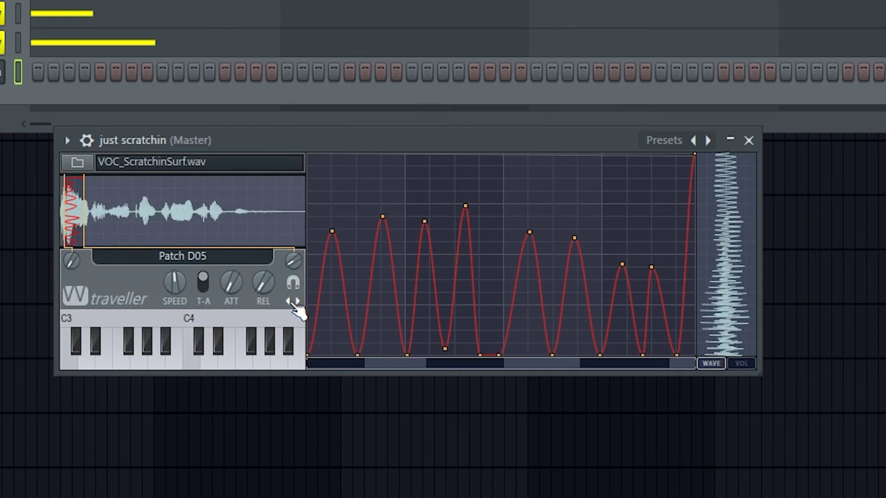
left_click(297, 301)
left_click(298, 301)
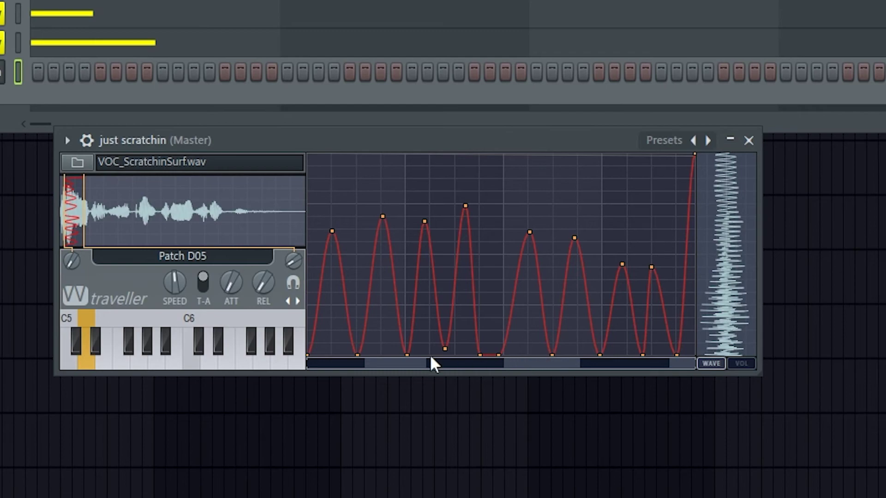
Step: Raise four valleys of the D05 scratch envelope, then play C5 to hear the result
left_click_drag(359, 355, 354, 302)
left_click_drag(406, 355, 405, 305)
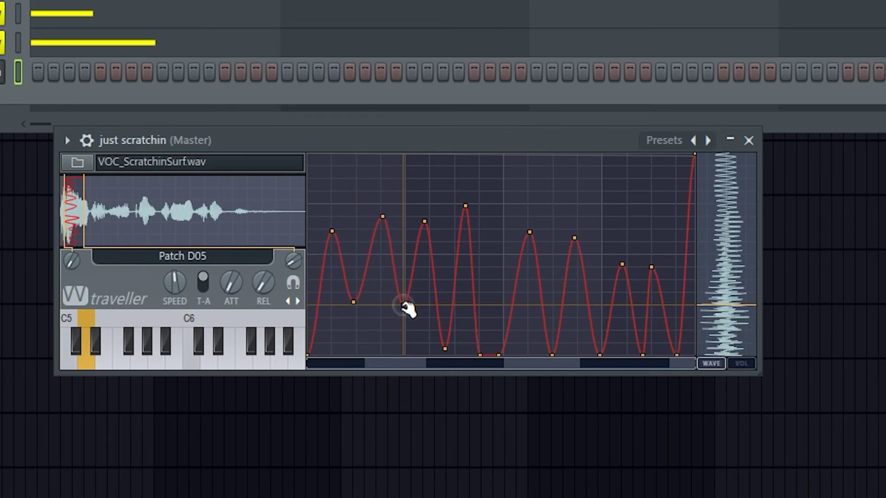
left_click_drag(443, 354, 443, 312)
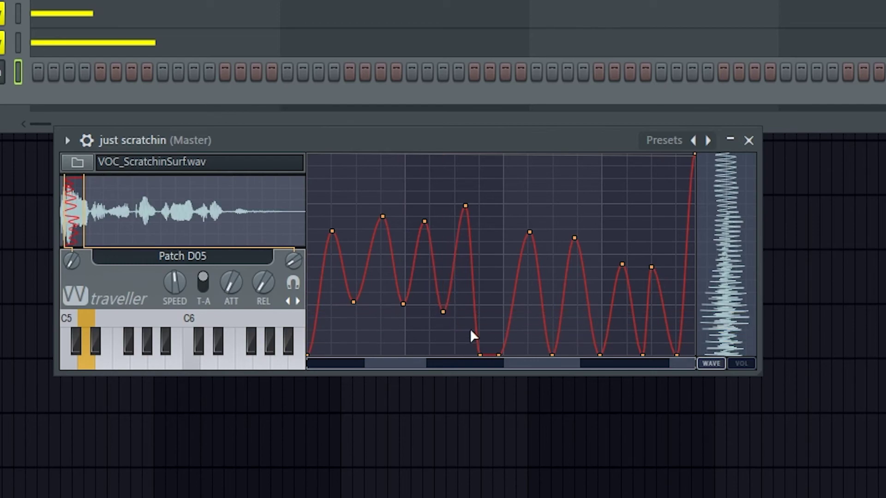
left_click_drag(480, 355, 484, 263)
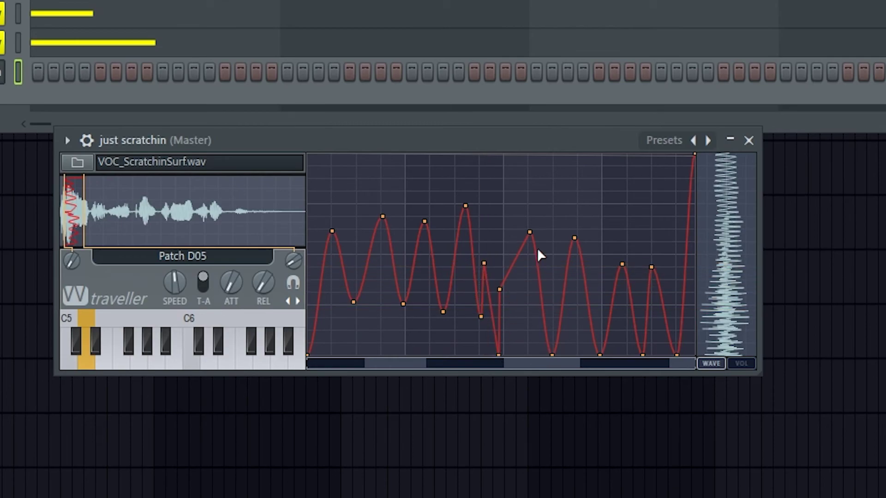
key("space")
Step: Erase the first two dark ranges from the envelope strip, keeping only the right-hand one
mouse_move(307, 355)
left_mouse_down()
mouse_move(352, 362)
mouse_move(303, 369)
left_mouse_up()
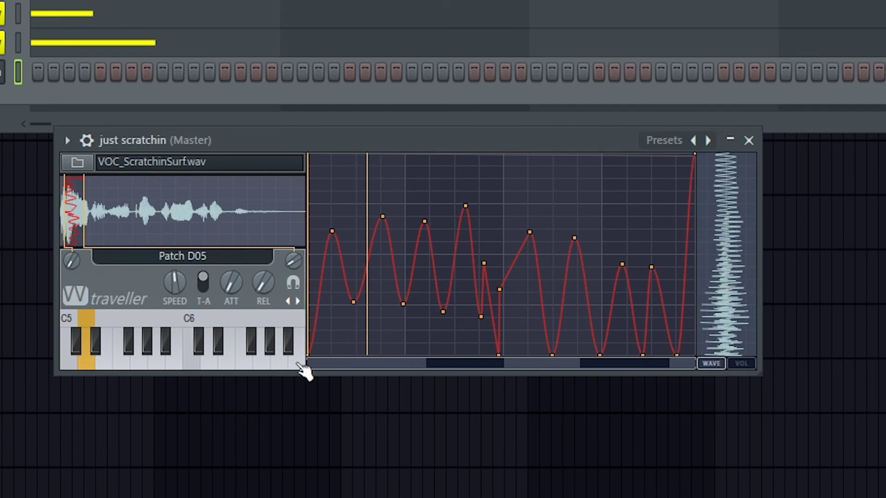
left_click_drag(427, 363, 431, 362)
left_click(429, 364)
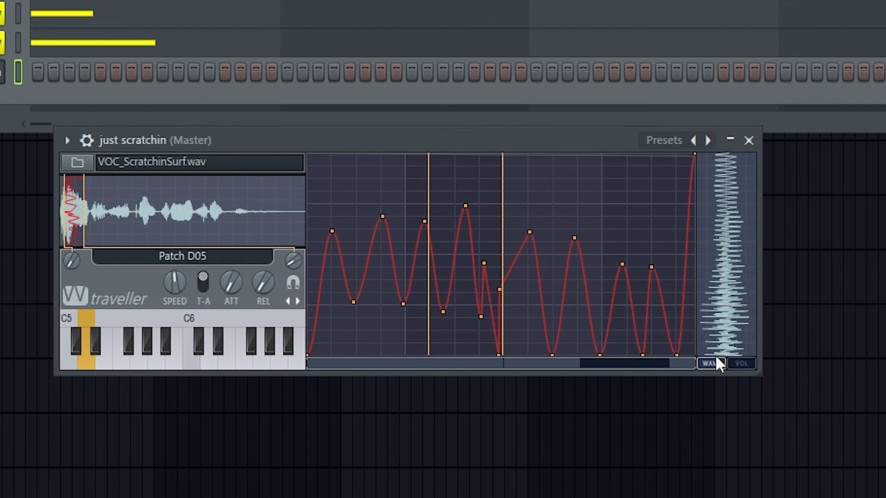